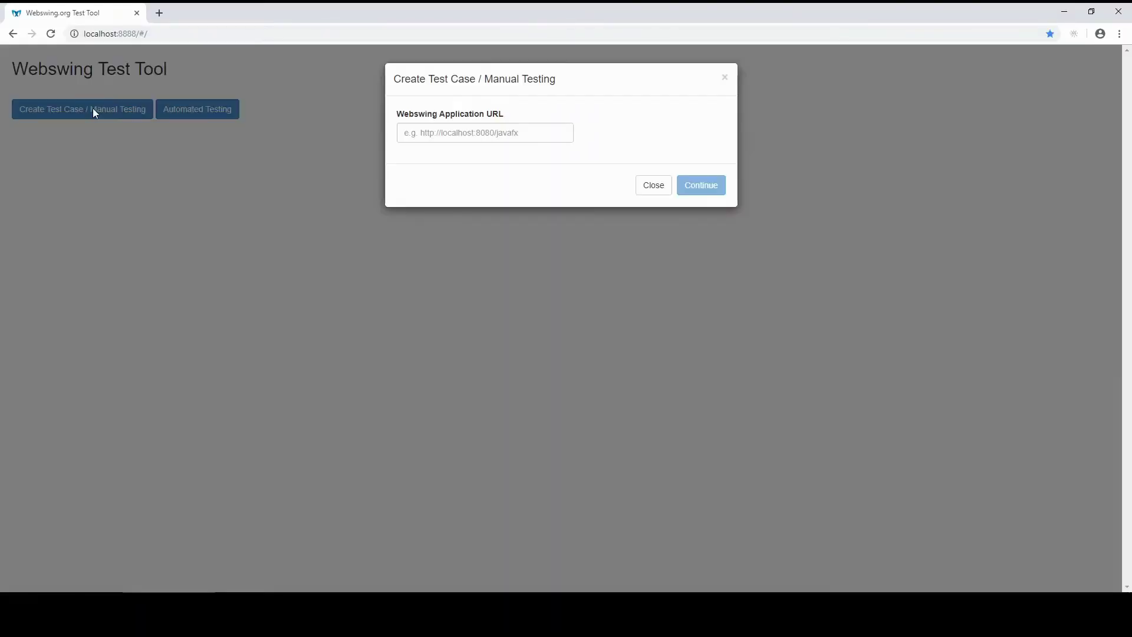
click(465, 133)
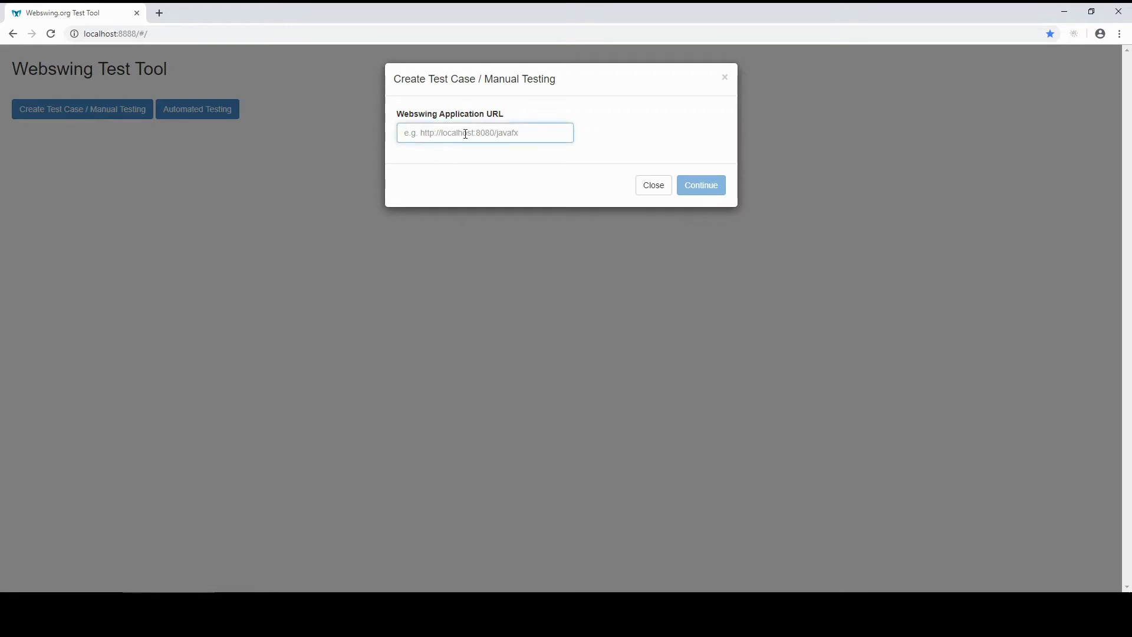
text(http://localhost:8080/swingset3/)
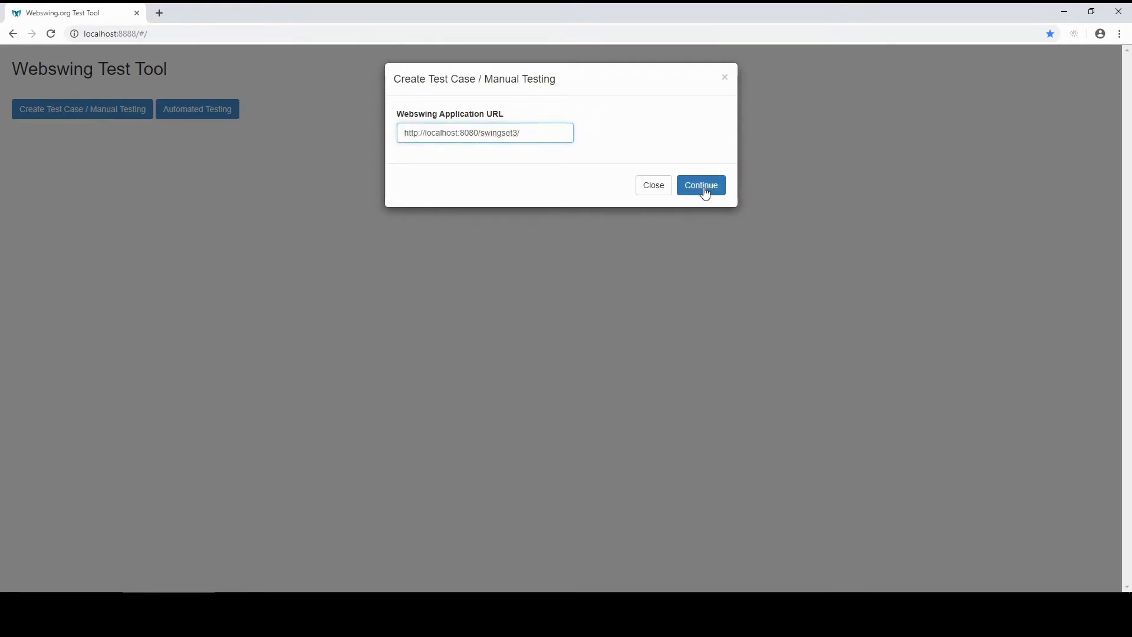
click(700, 185)
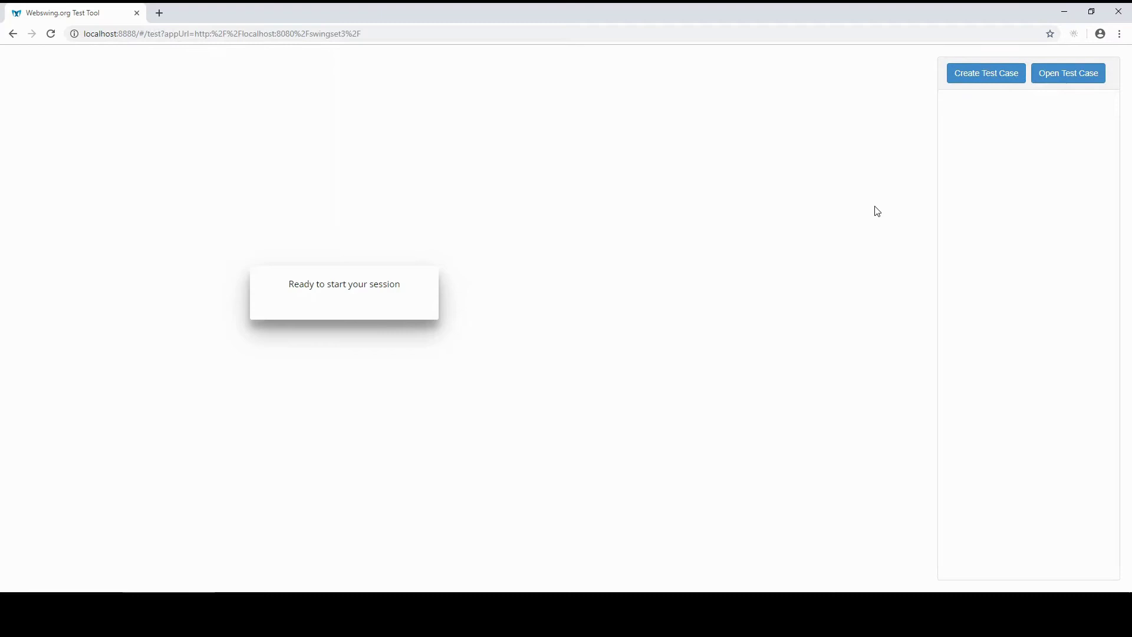
- Load the saved test case recorded (2).json
click(1060, 79)
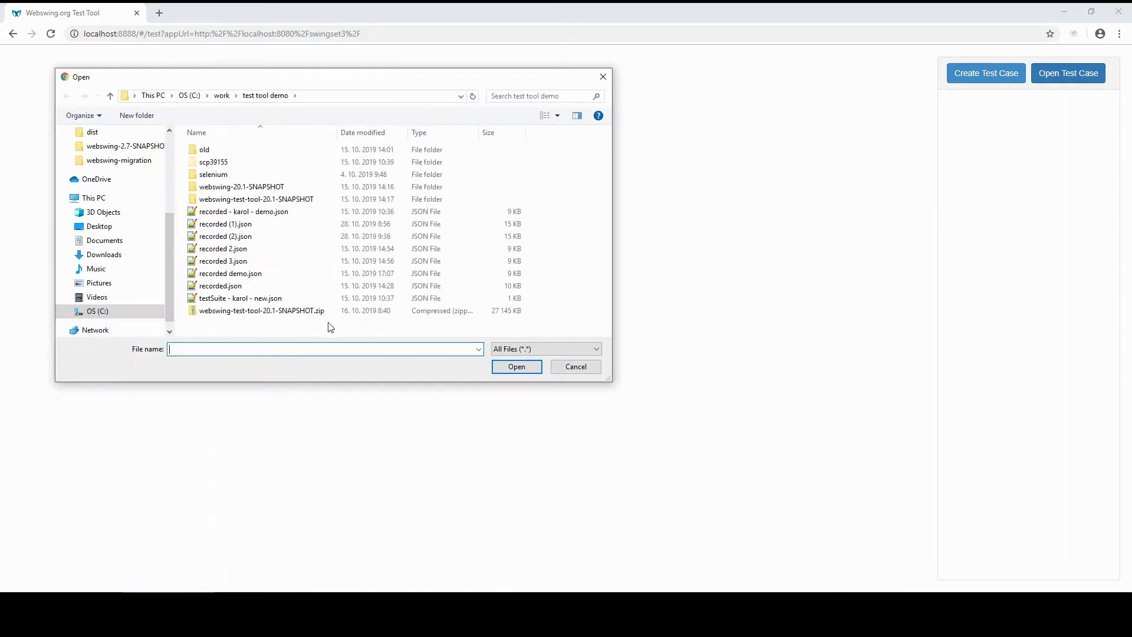
double_click(225, 236)
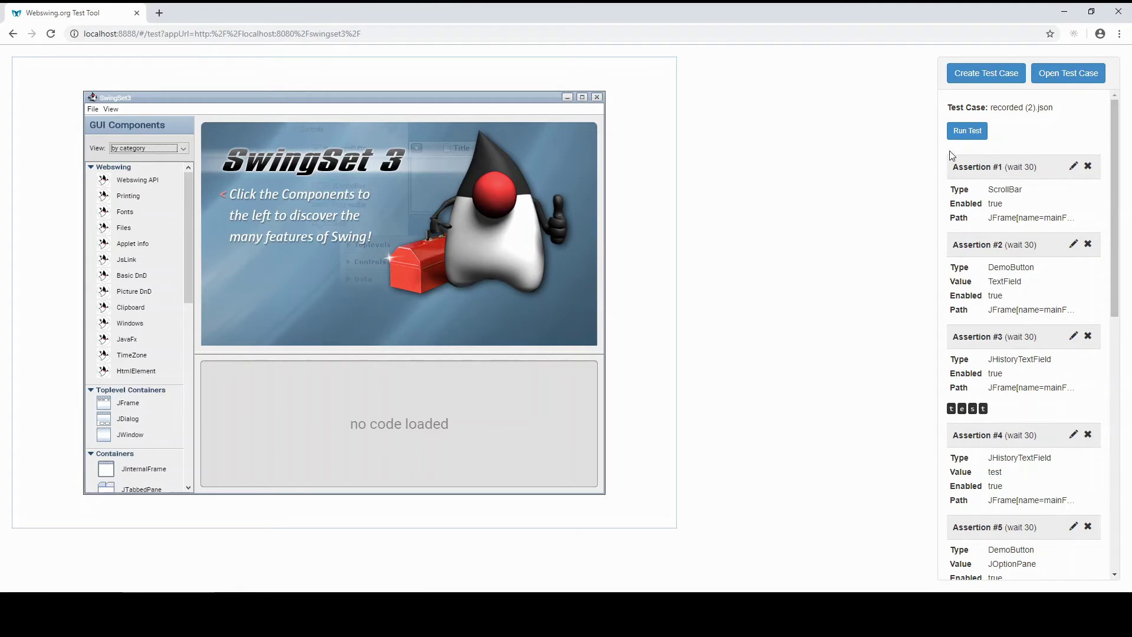
- Run the recorded (2).json test and wait for all 10 assertions to pass
click(967, 133)
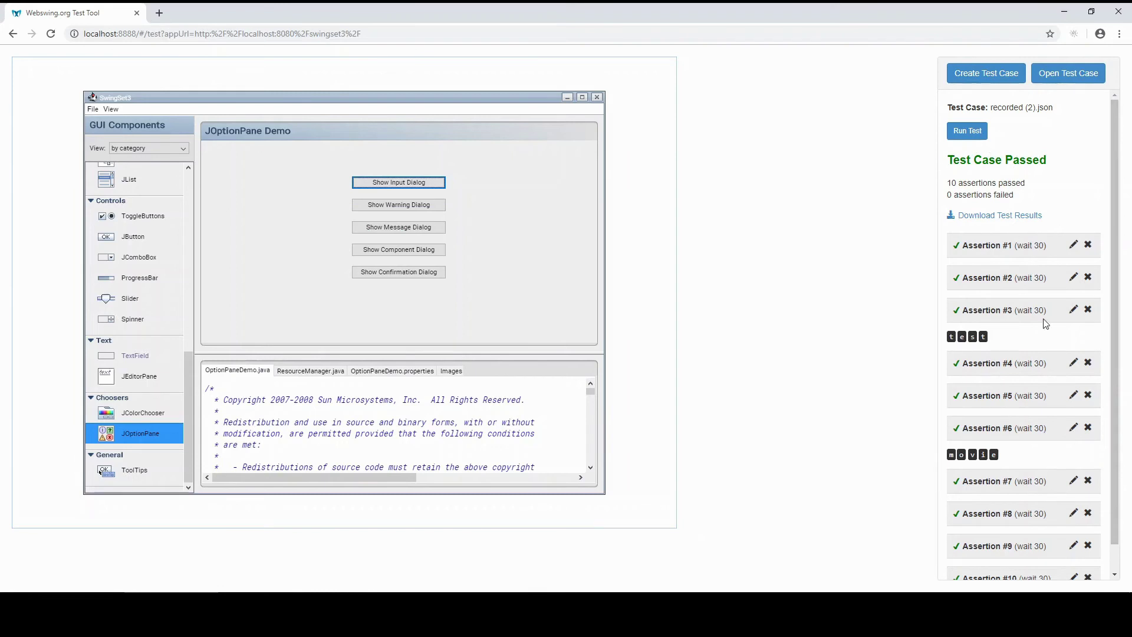
scroll(1043, 323, down, 2)
scroll(1044, 323, up, 2)
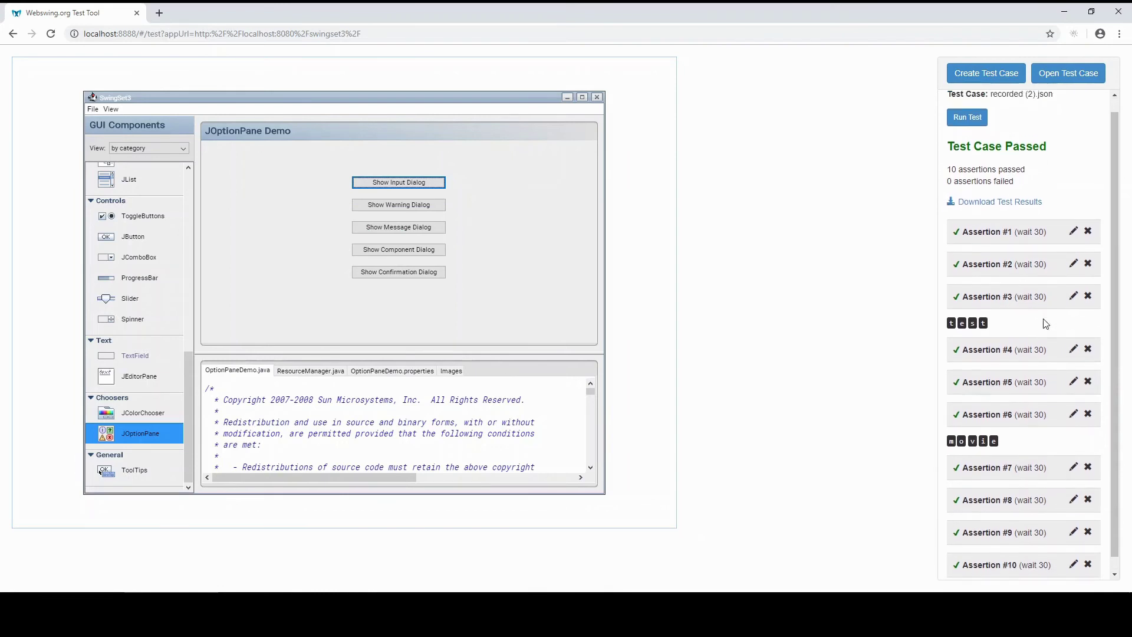